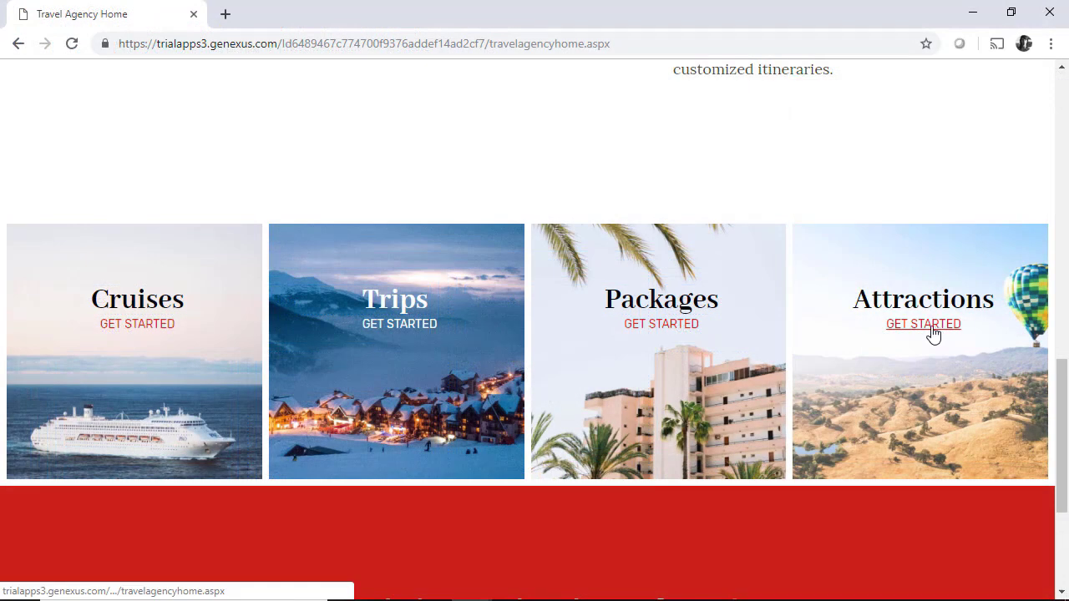
Step: Open the Attractions page from the home page's Attractions section and open the Louvre attraction's detail page
left_click(933, 333)
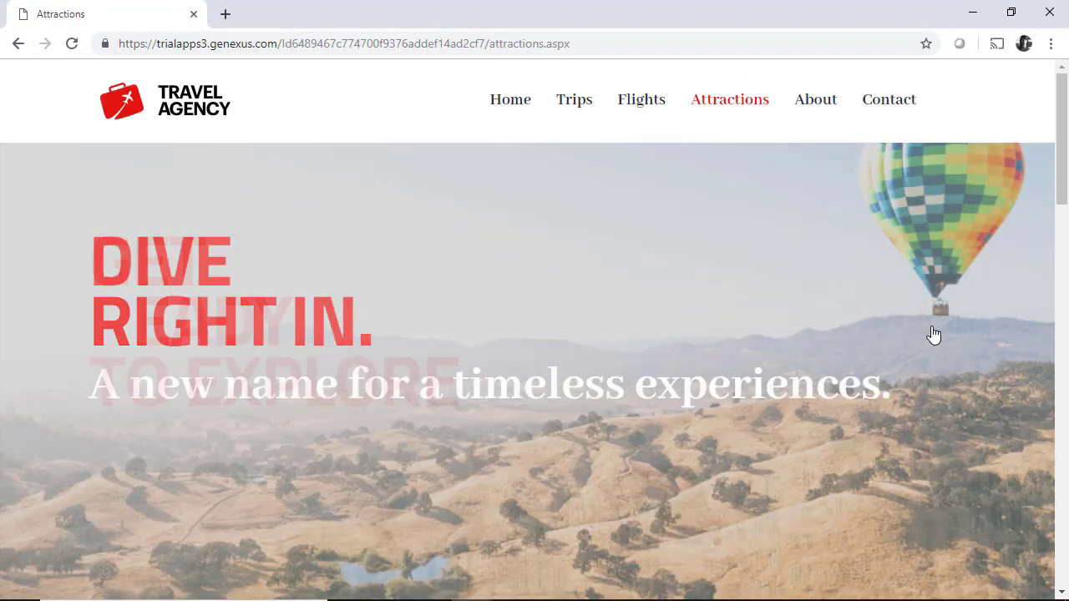
scroll(614, 261, "down", 3)
scroll(608, 266, "down", 3)
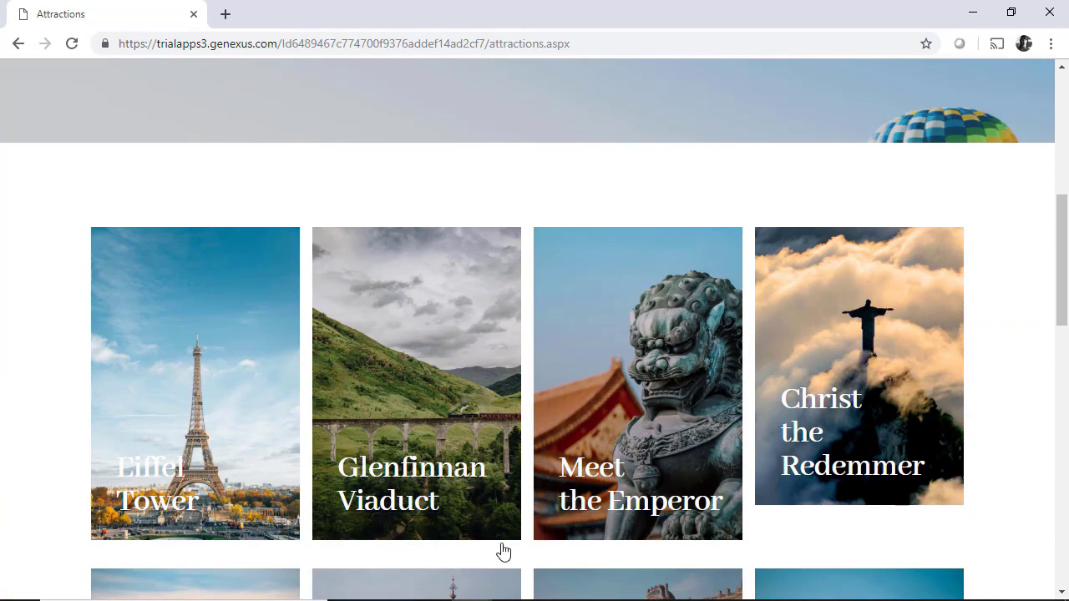
scroll(501, 551, "down", 2)
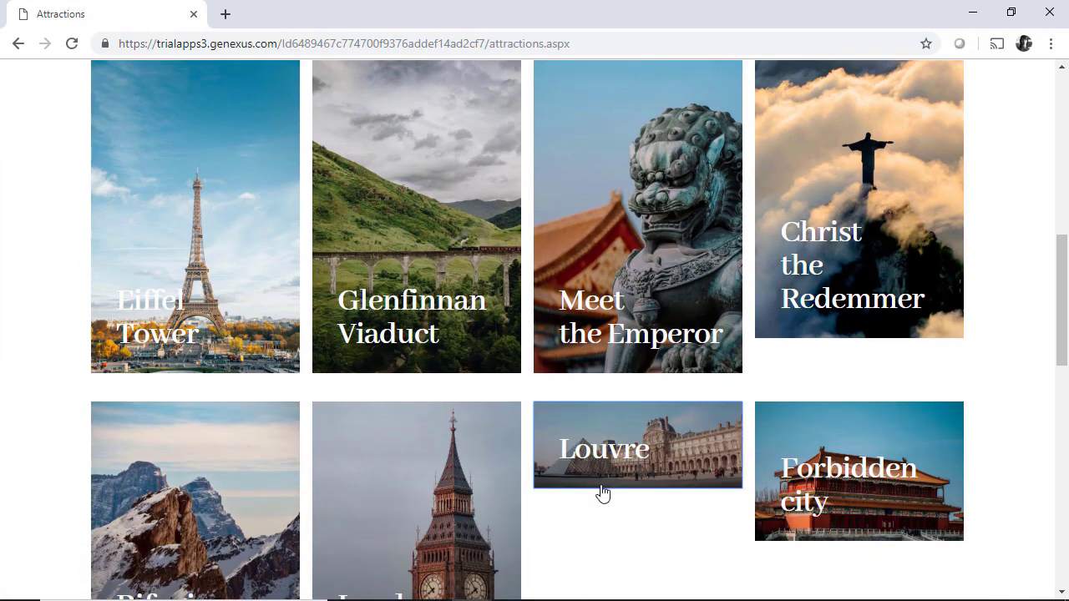
left_click(603, 493)
scroll(653, 314, "down", 3)
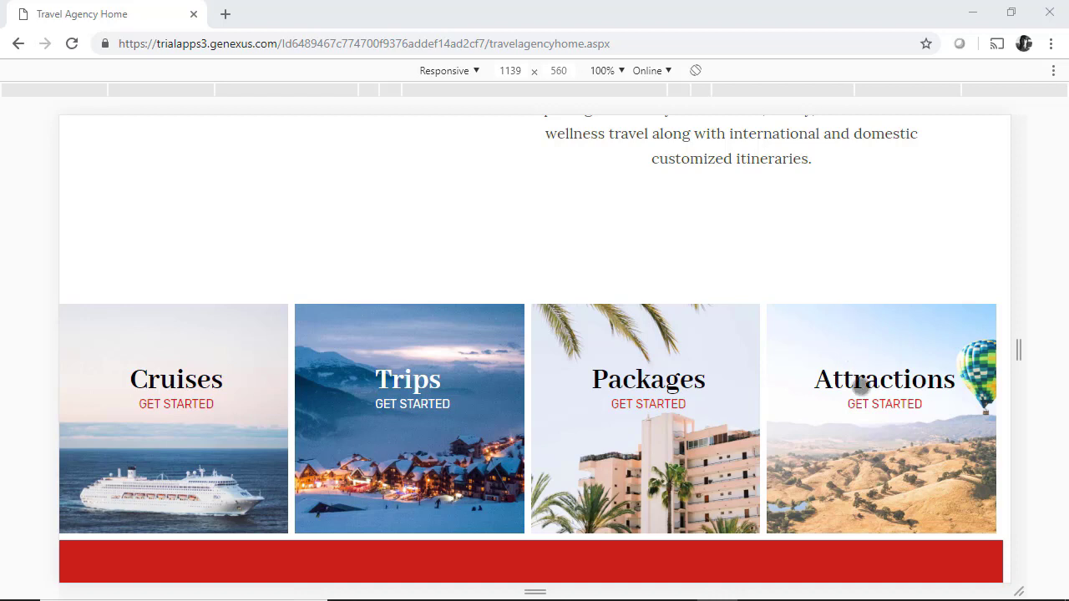
Step: Narrow the responsive viewport and preview the Louvre detail page at the 768 px tablet and 1024 px widths
left_click_drag(1019, 353, 704, 251)
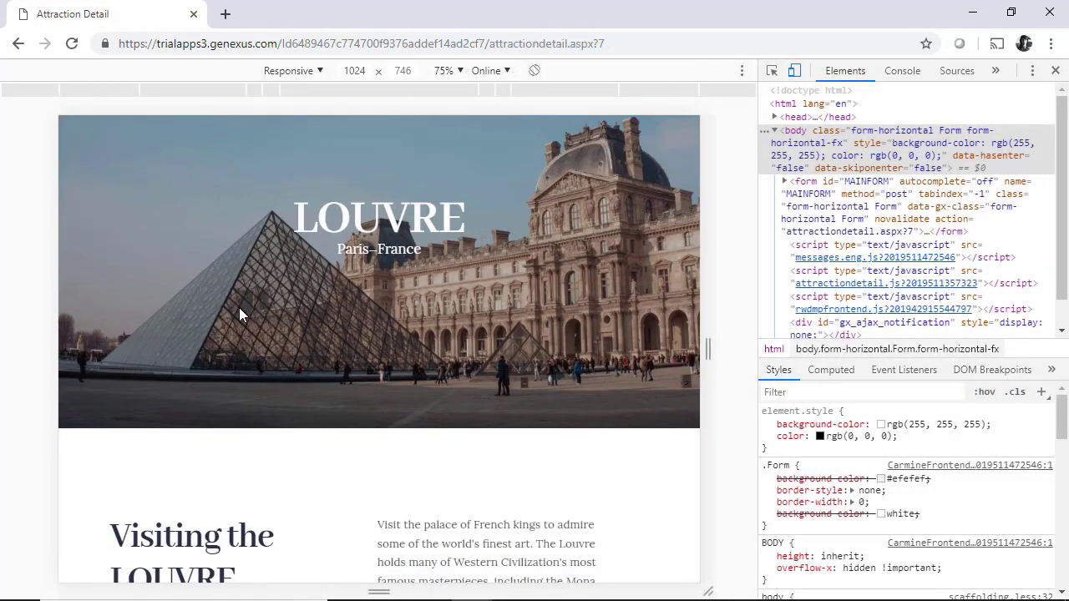
scroll(239, 314, "down", 1)
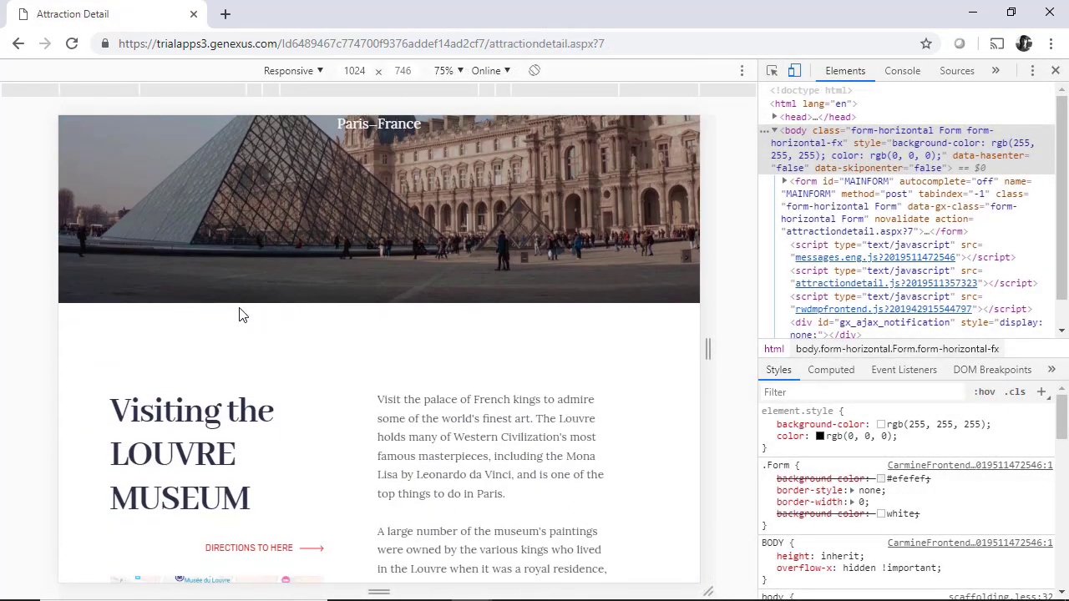
scroll(239, 314, "up", 3)
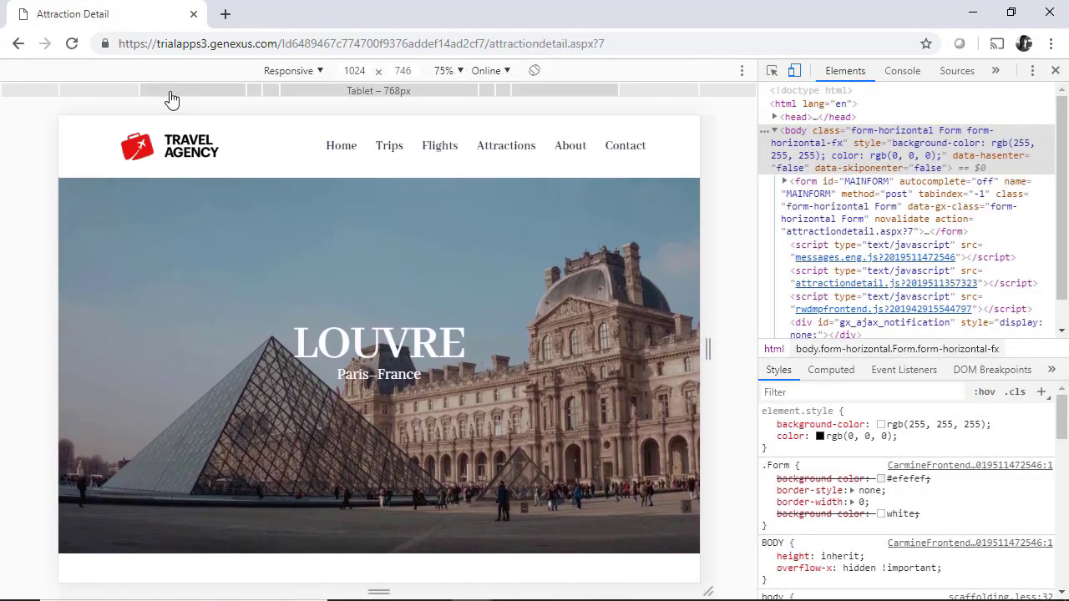
left_click(171, 97)
left_click(210, 95)
left_click(66, 98)
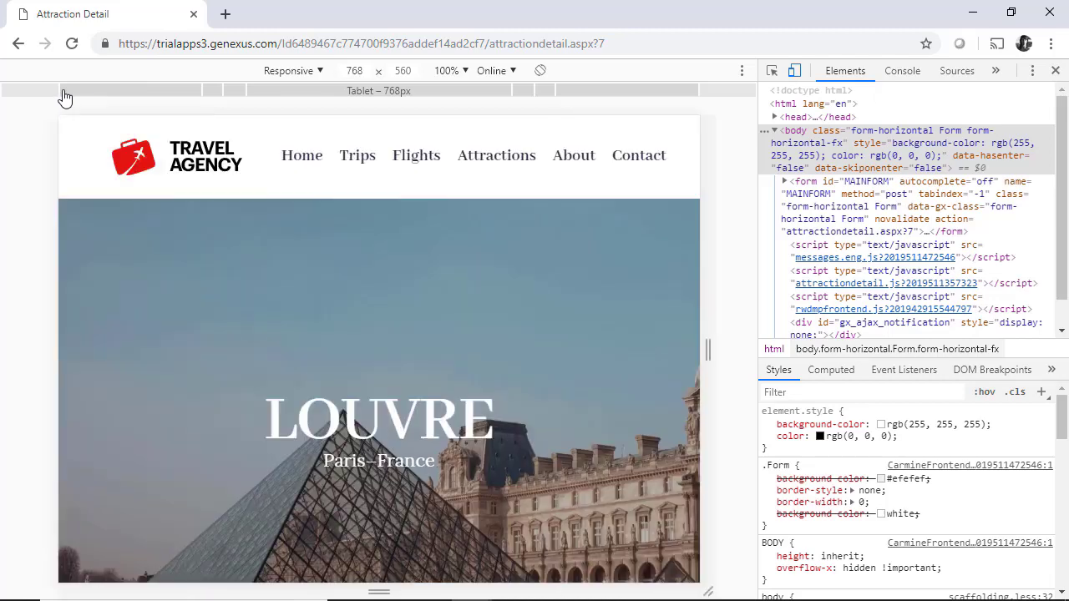
left_click(42, 95)
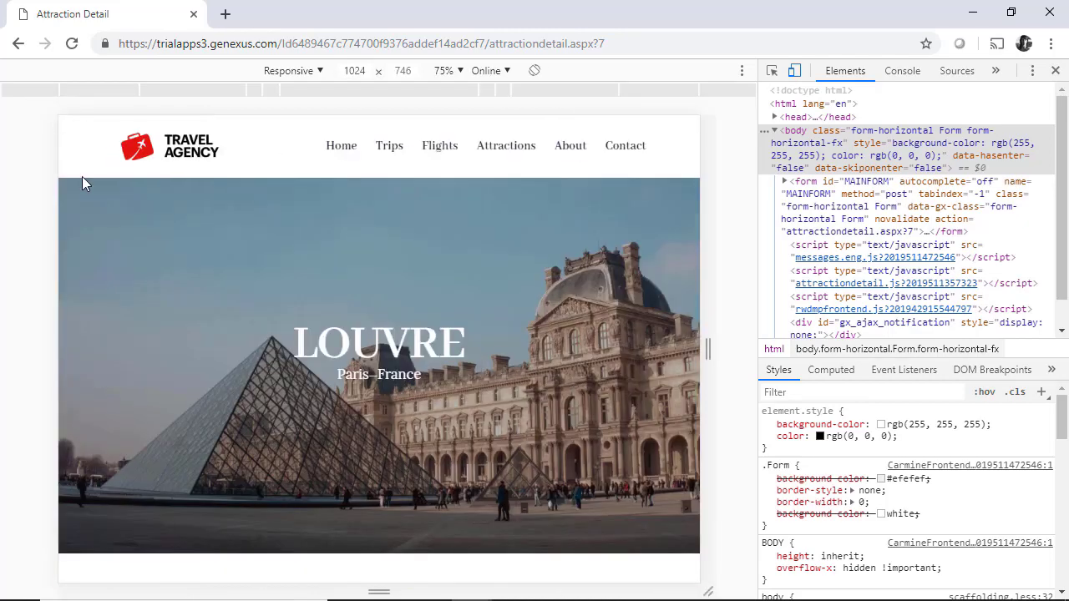
Step: Inspect the LOUVRE hero title and select its enclosing TEXTHEROTABLE element to examine the TableHeroInsideText styles
left_click(772, 70)
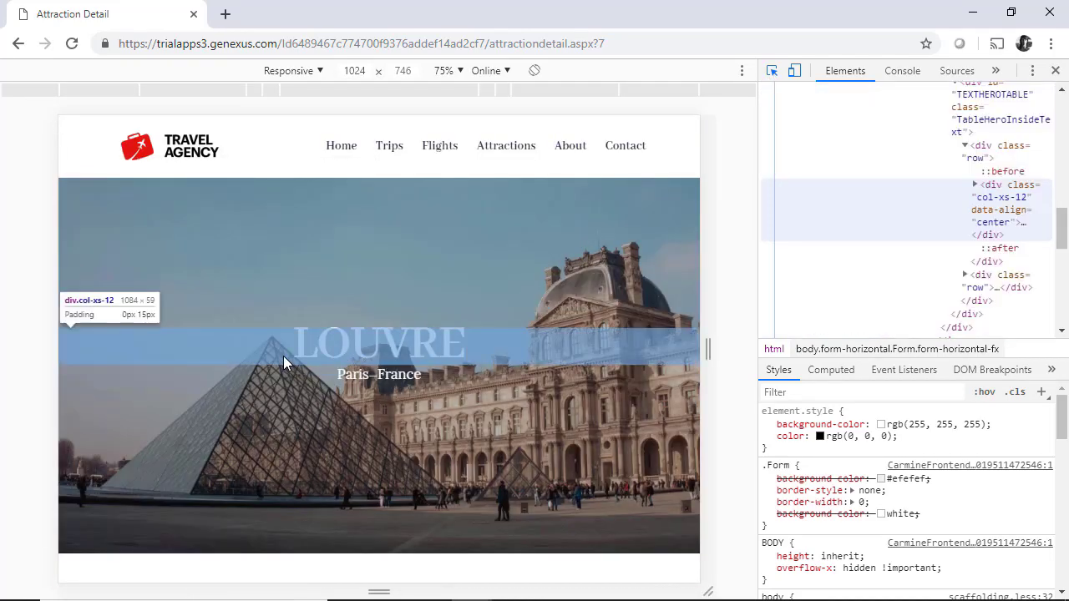
left_click(283, 356)
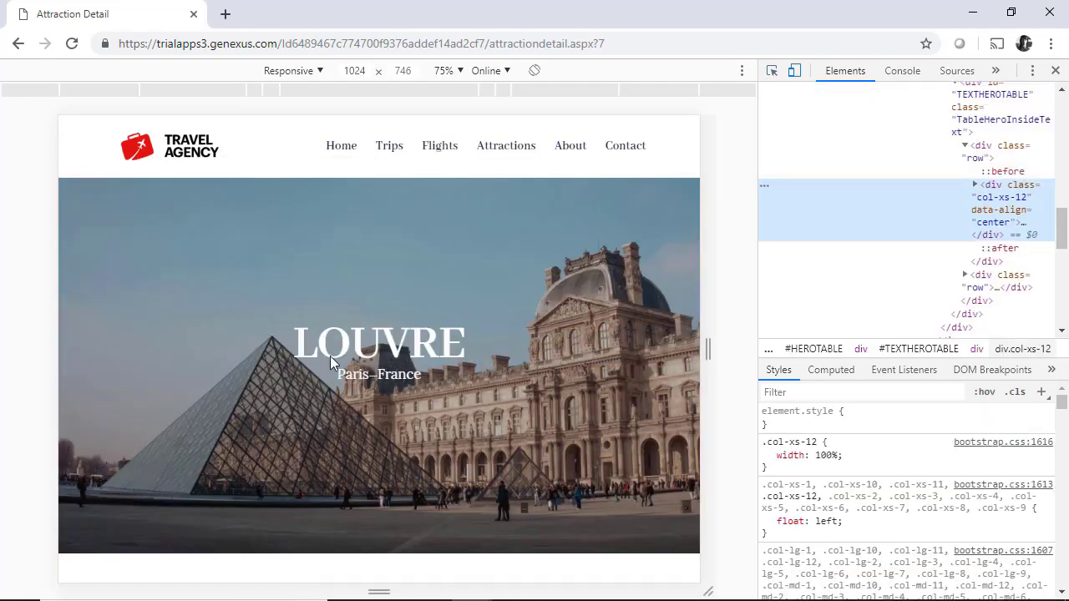
left_click(979, 132)
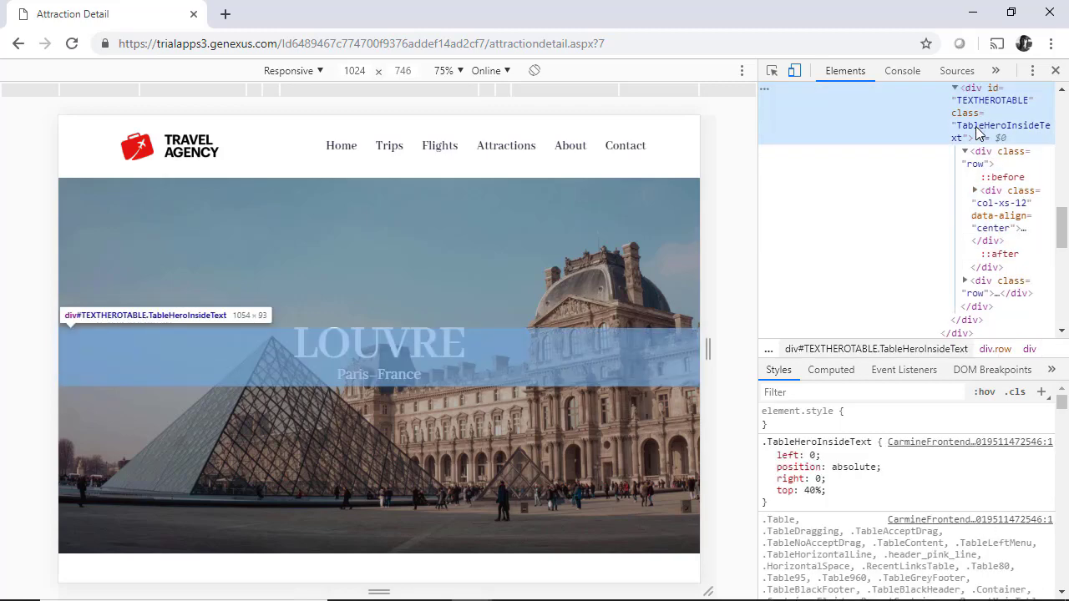
scroll(979, 167, "up", 3)
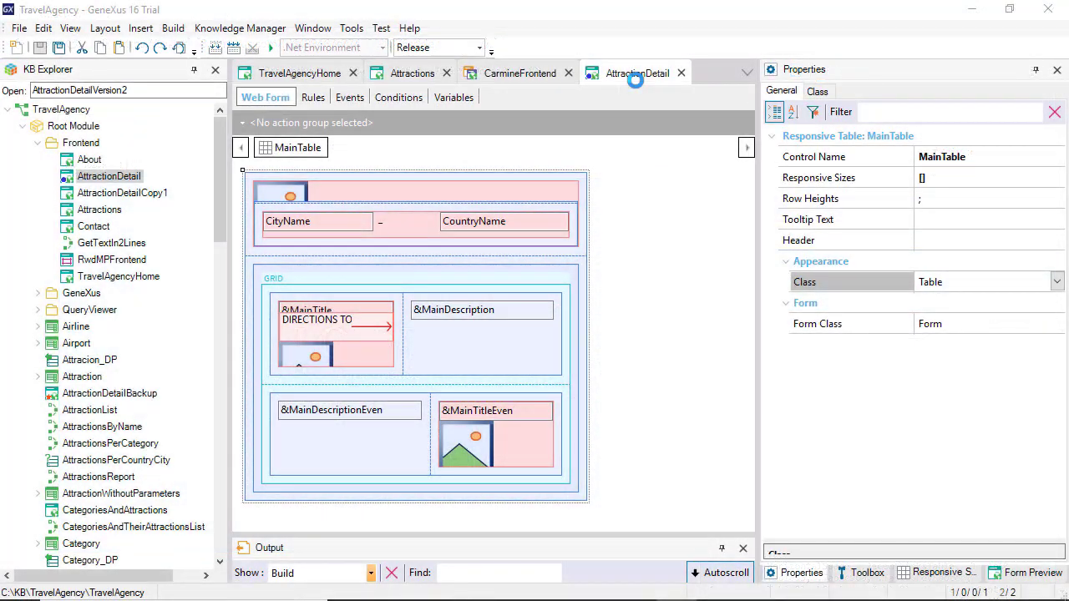
Step: In GeneXus, delete the grid's container Table3 from the AttractionDetail web form and review the full Louvre page in the browser
left_click(555, 271)
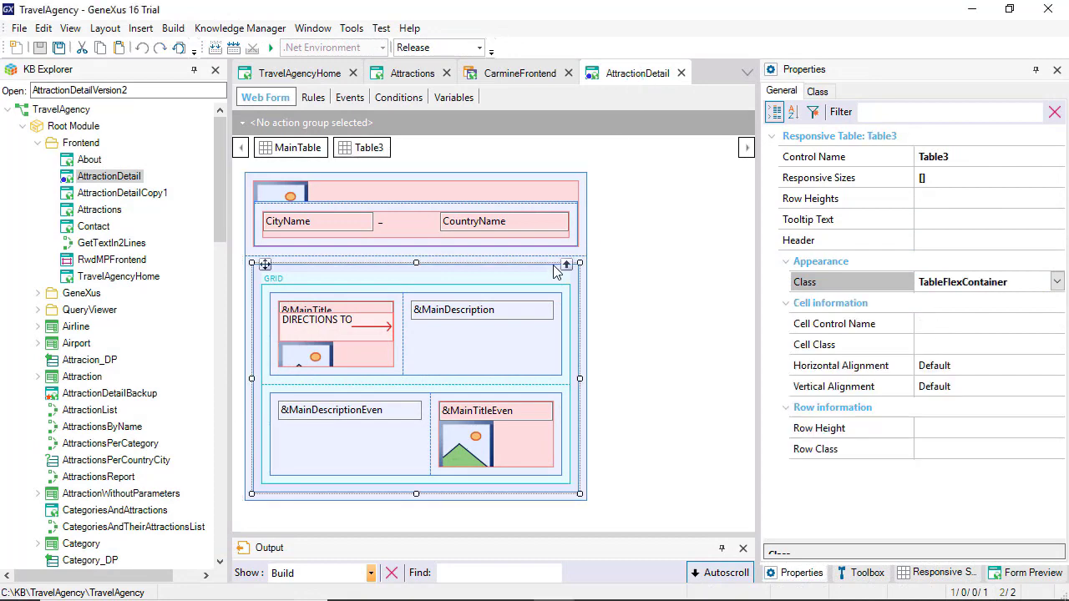
key("Delete")
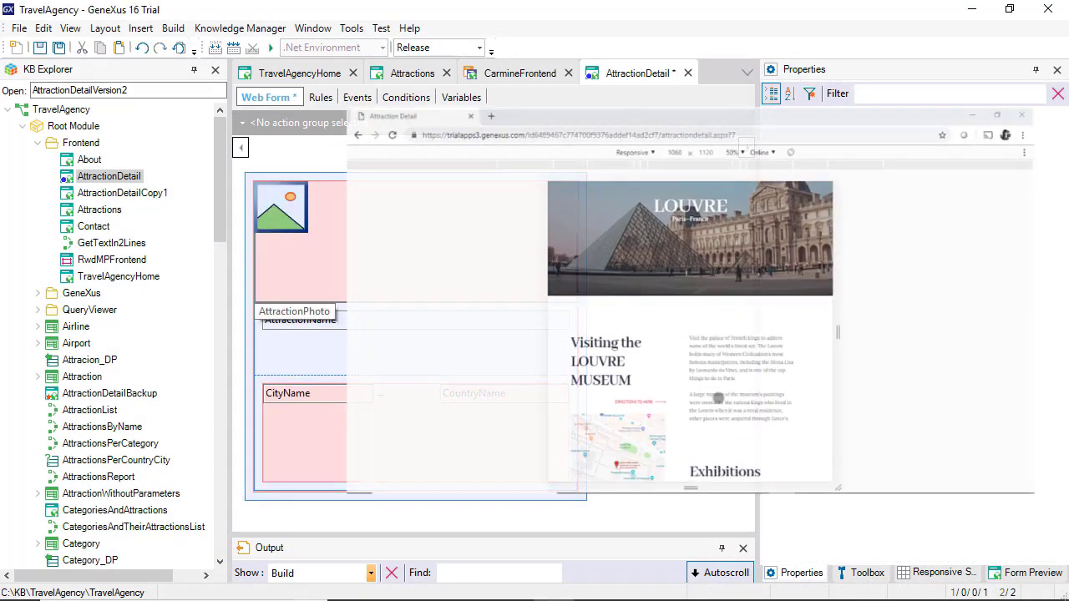
scroll(719, 399, "down", 5)
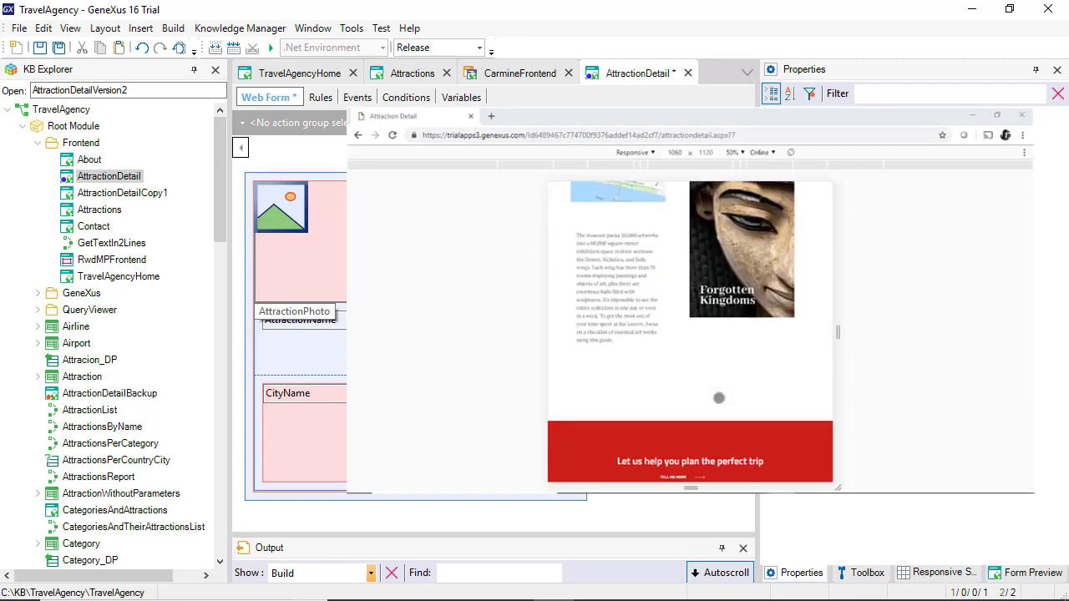
scroll(718, 399, "up", 6)
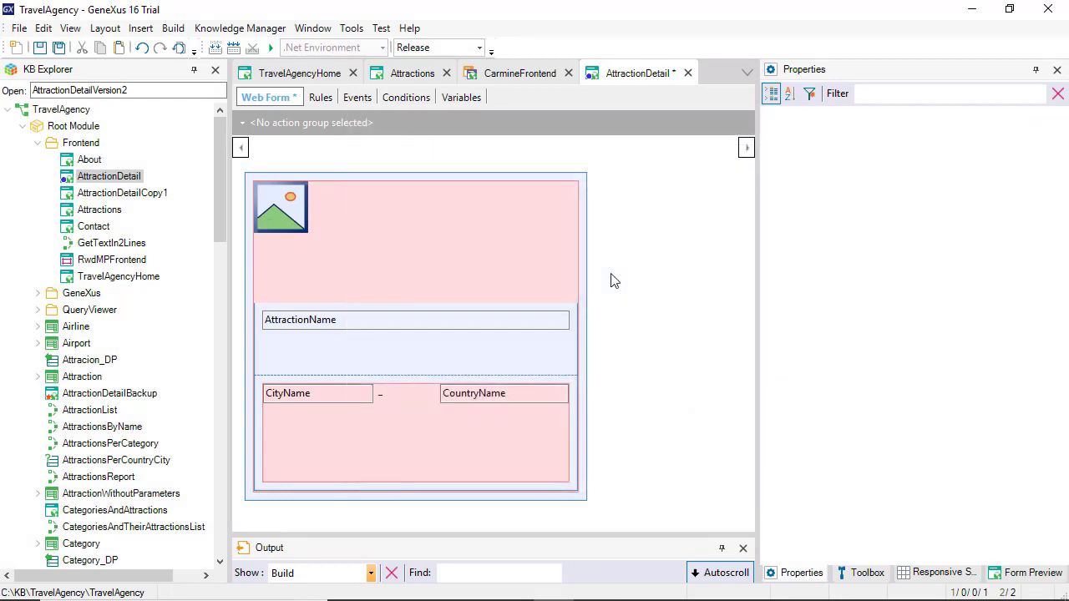
Step: Examine the properties of TextHeroTable, the Flex4TBTable holding city and country, and the parent HeroTable
left_click(557, 308)
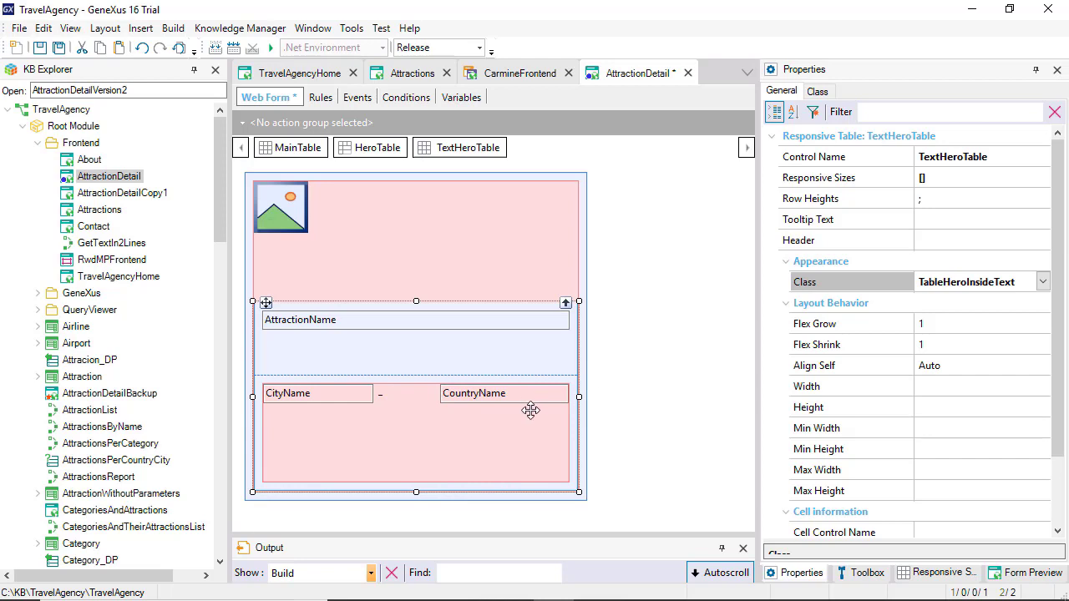
left_click(570, 430)
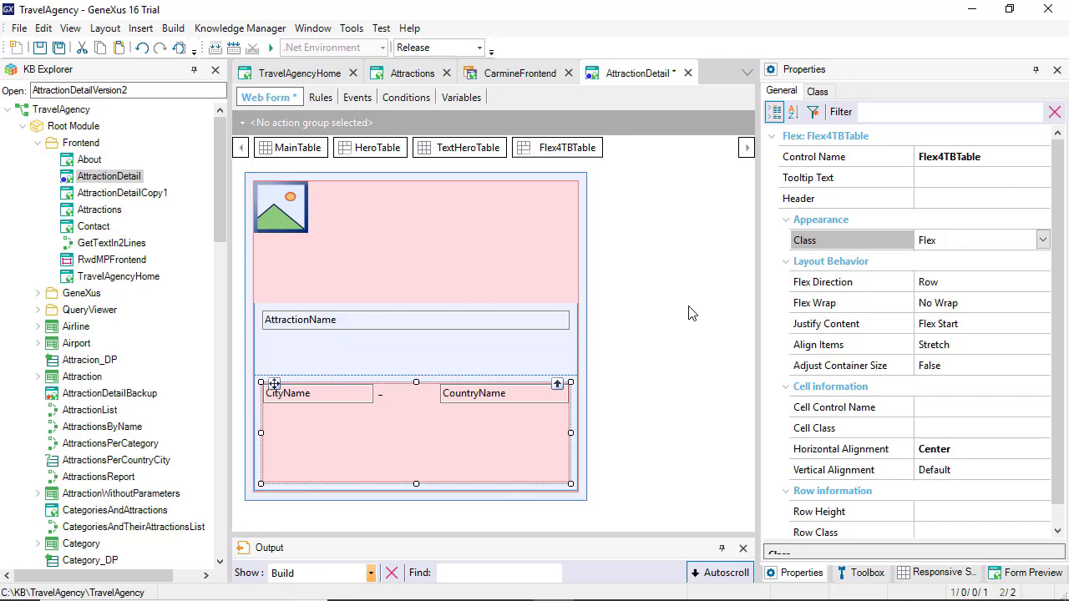
left_click(572, 311)
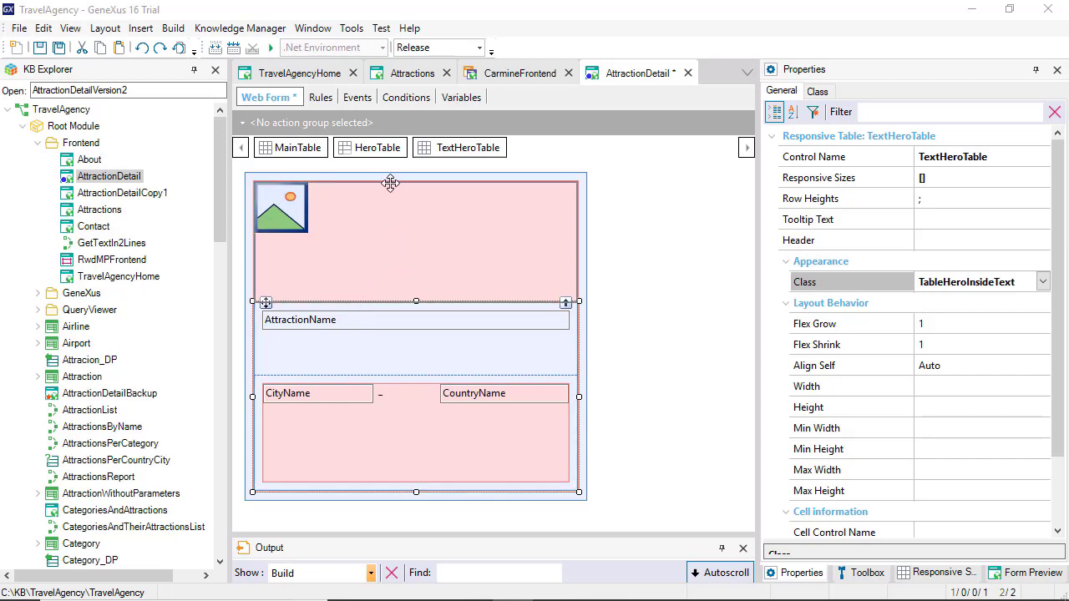
left_click(378, 147)
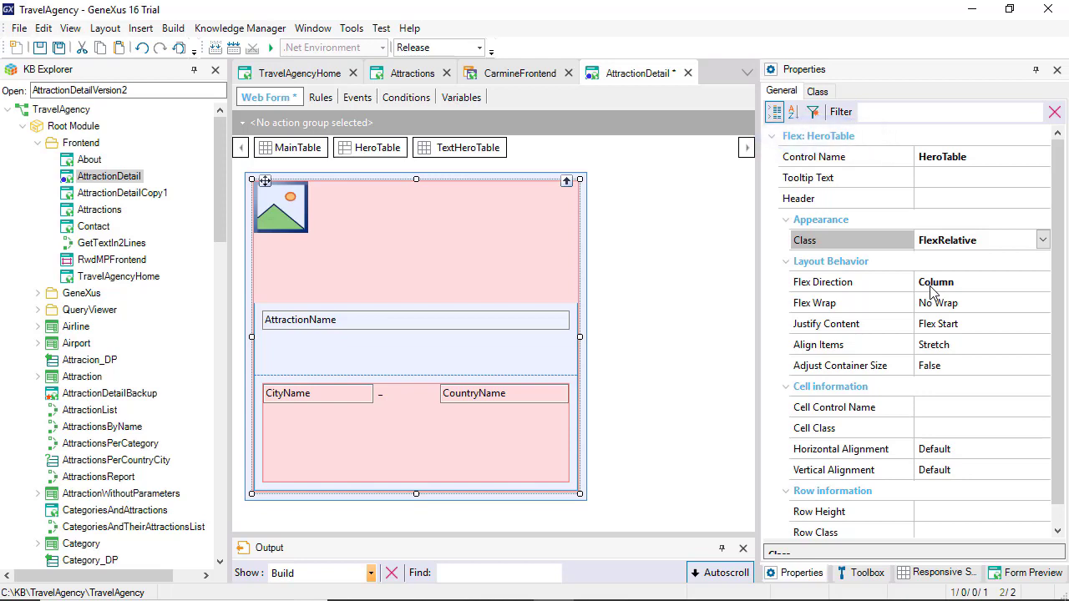
Step: Examine the AttractionPhoto control and the height setting of its ImageHeroAttribute class in the CarmineFrontend theme
left_click(303, 224)
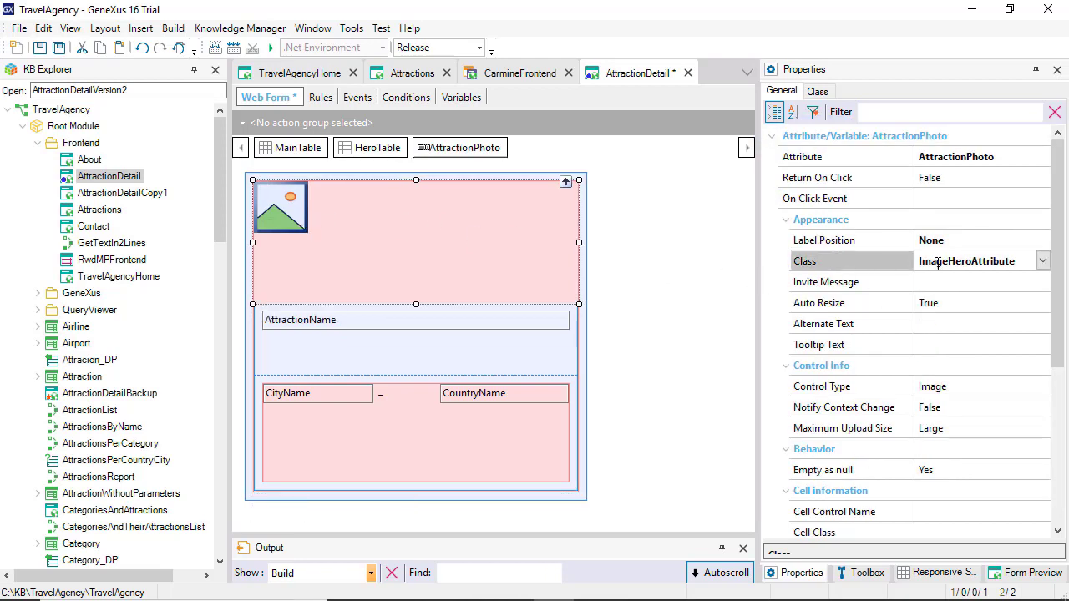
left_click(819, 91)
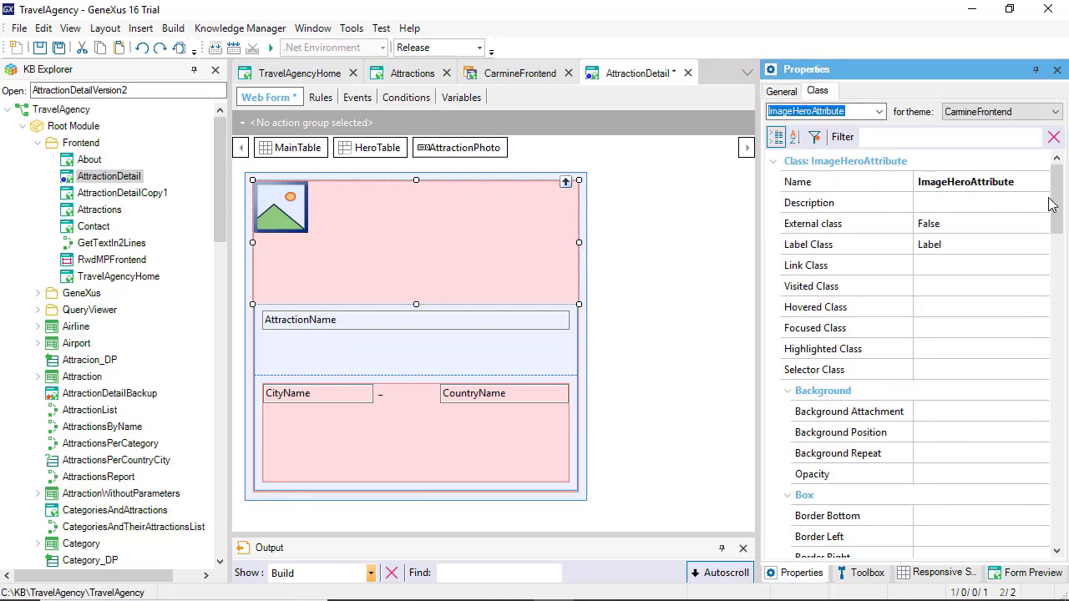
left_click_drag(1053, 205, 1063, 450)
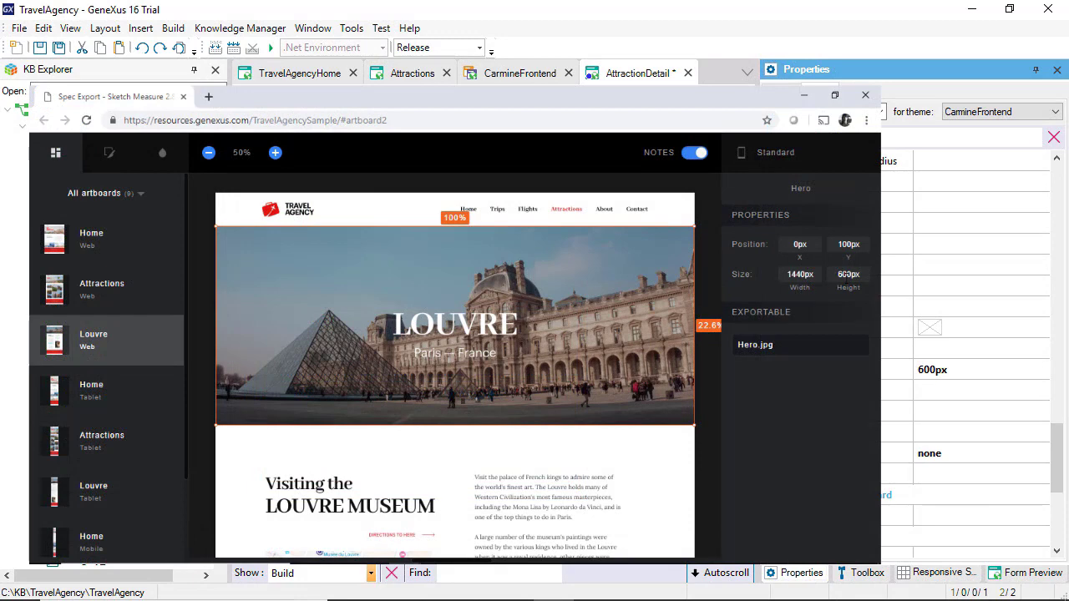
Step: Check the Hero image's size in the Louvre Tablet and Louvre Mobile artboards of the Sketch Measure spec
left_click(94, 489)
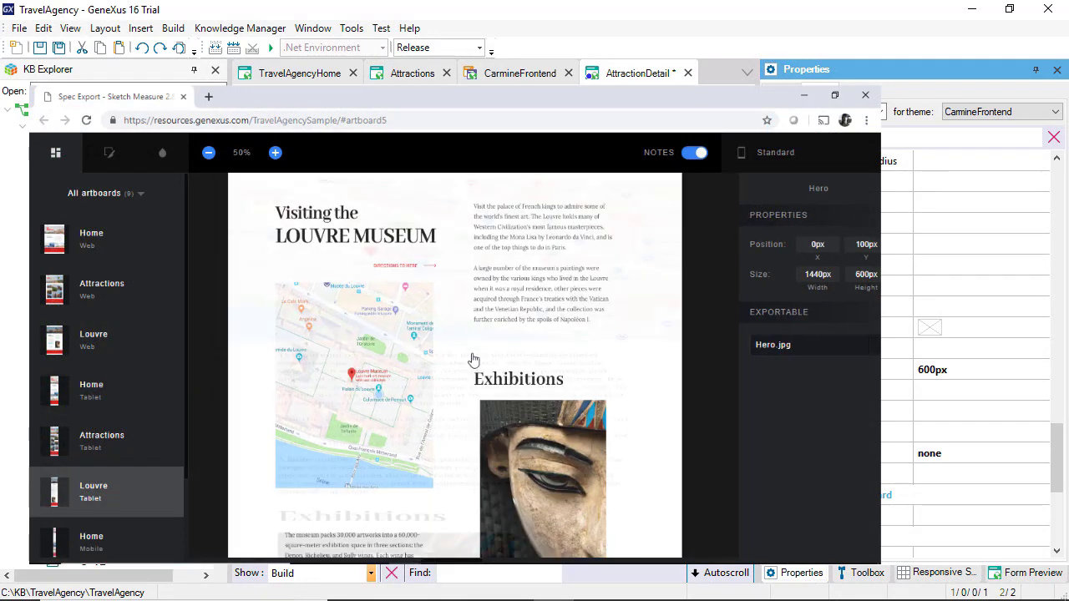
left_click(506, 296)
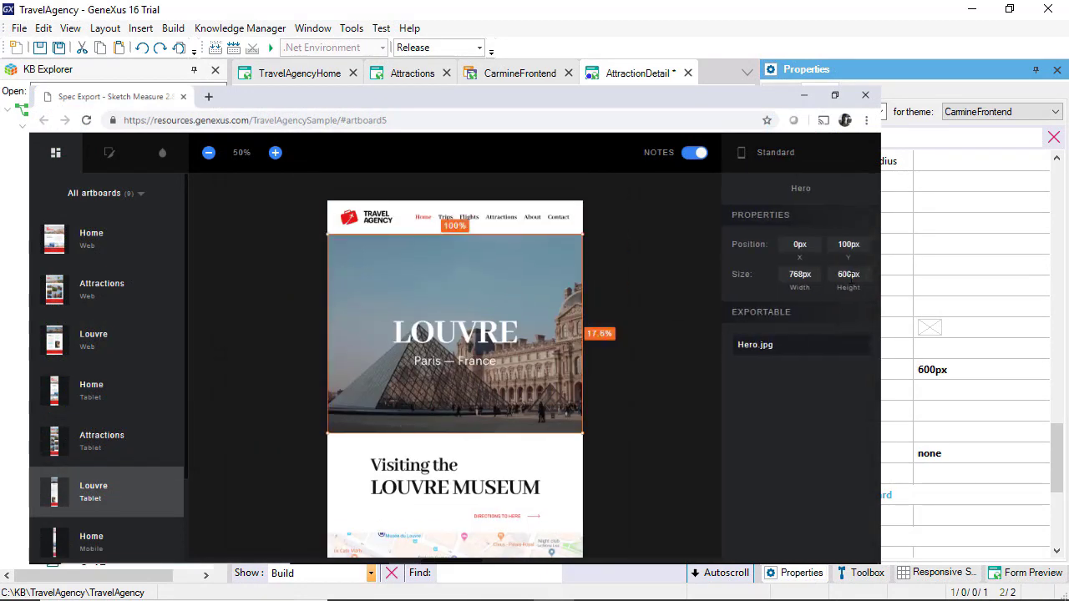
scroll(181, 406, "down", 2)
left_click(96, 530)
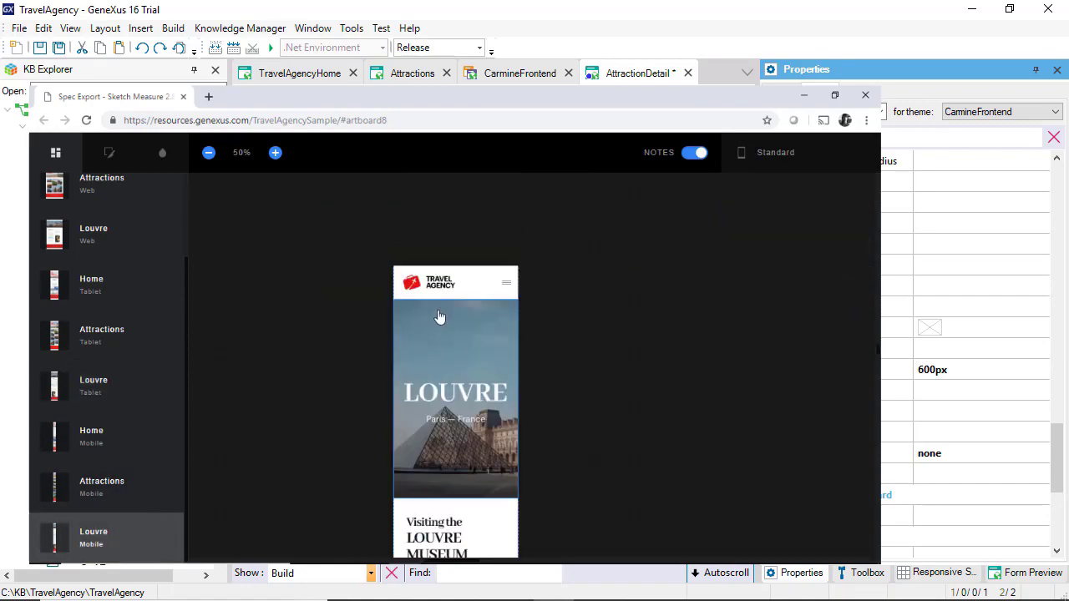
left_click(441, 361)
left_click(696, 418)
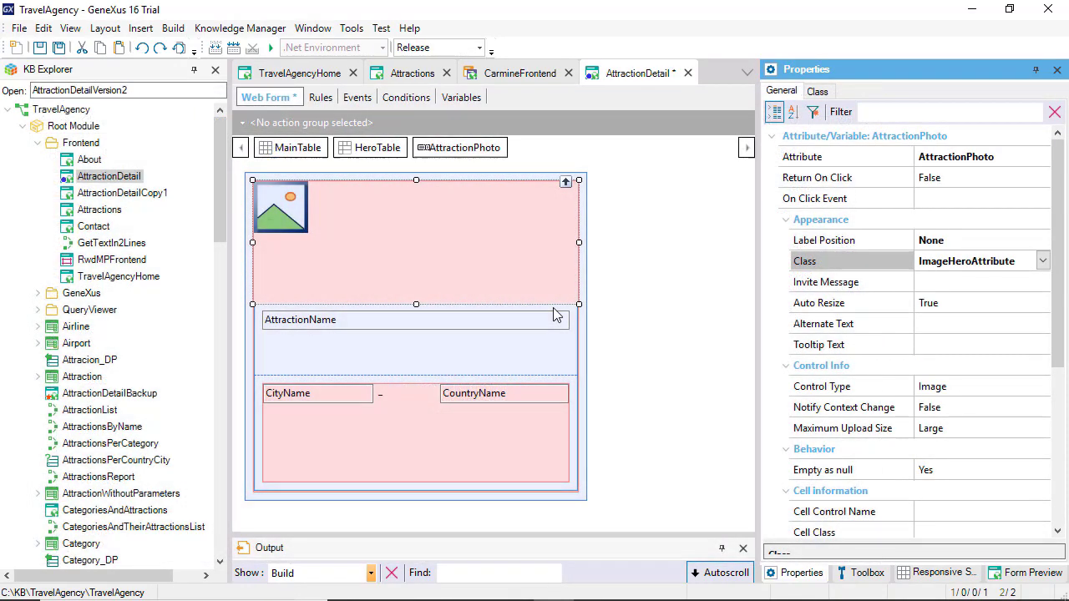
Step: Examine the Left, Position, Right and Top settings of TextHeroTable's TableHeroInsideText class
left_click(557, 315)
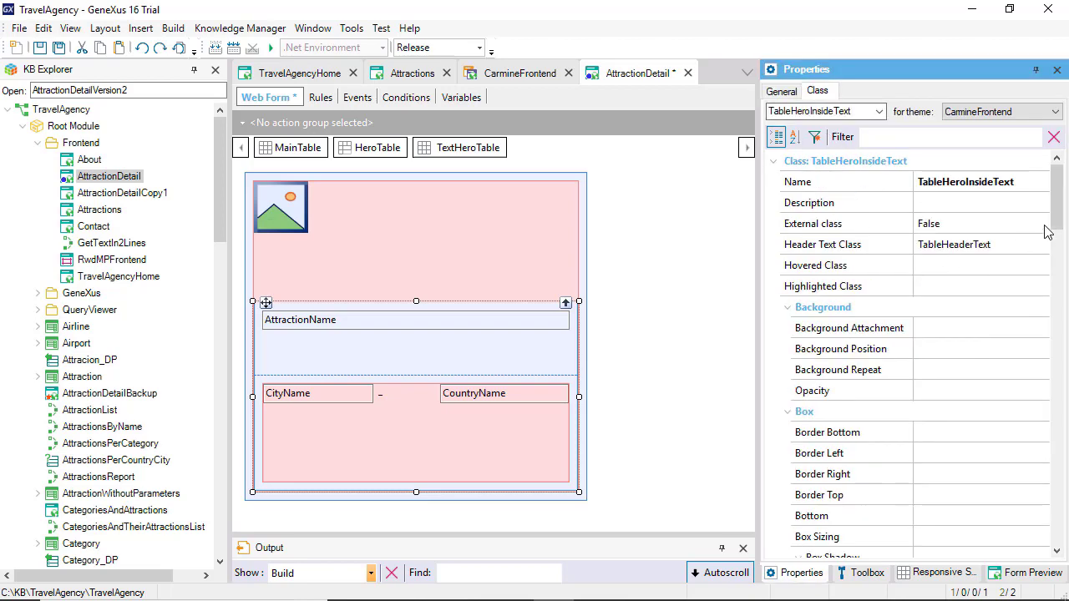
left_click_drag(1056, 227, 1056, 332)
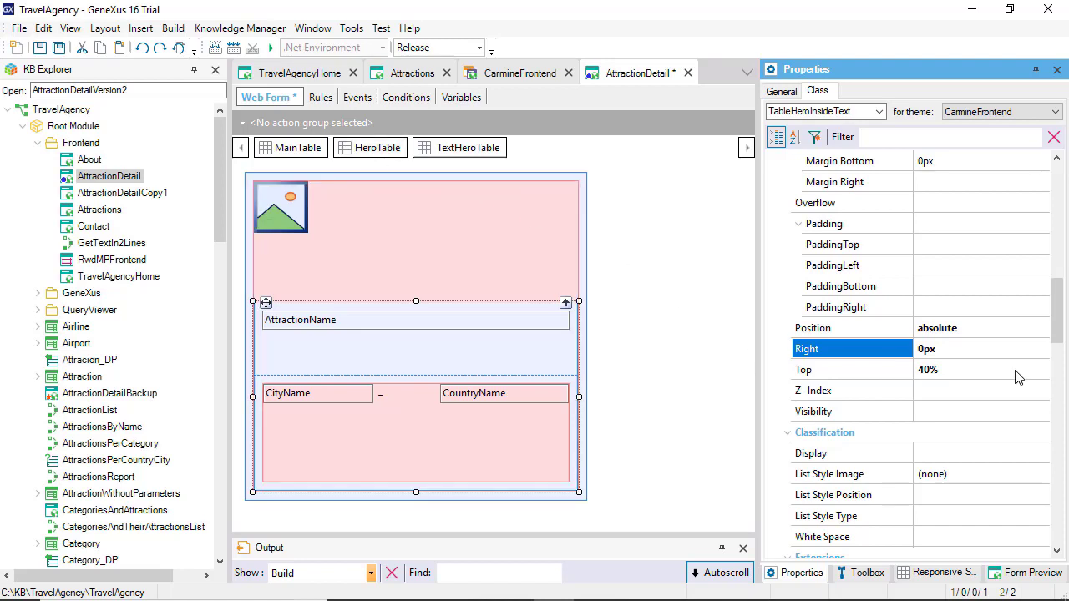
left_click_drag(1059, 338, 1058, 310)
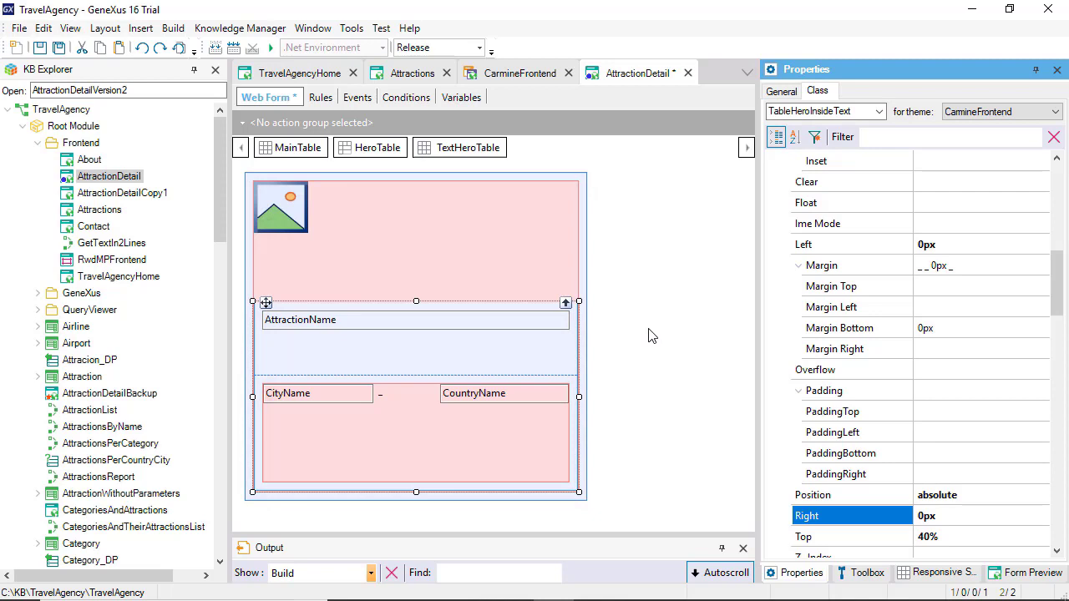
left_click_drag(1056, 311, 1055, 348)
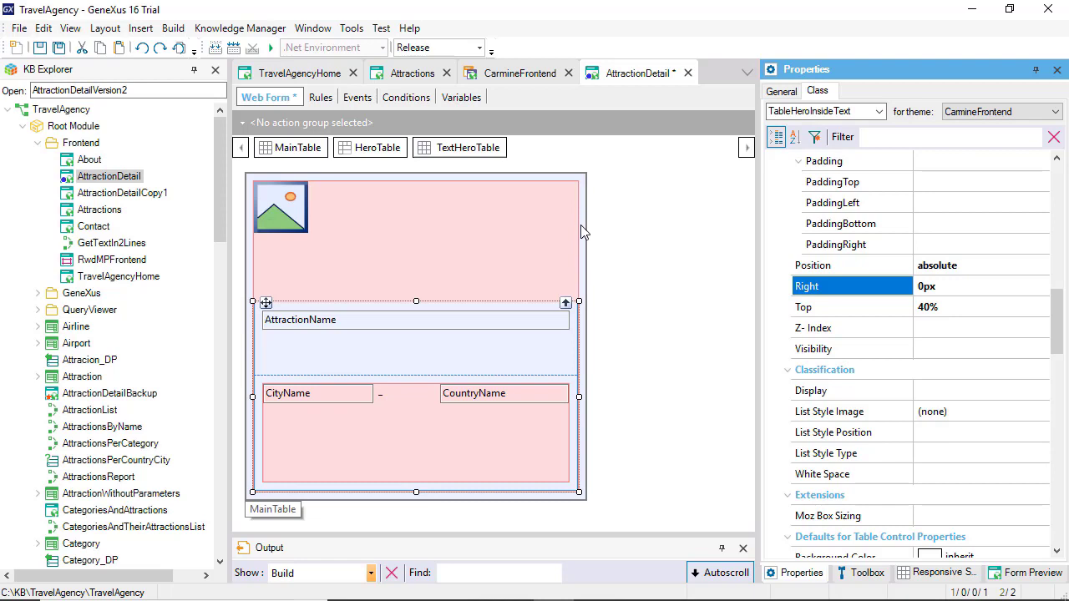
Step: Examine HeroTable's general properties and the settings of its FlexRelative class in the CarmineFrontend theme
left_click(782, 91)
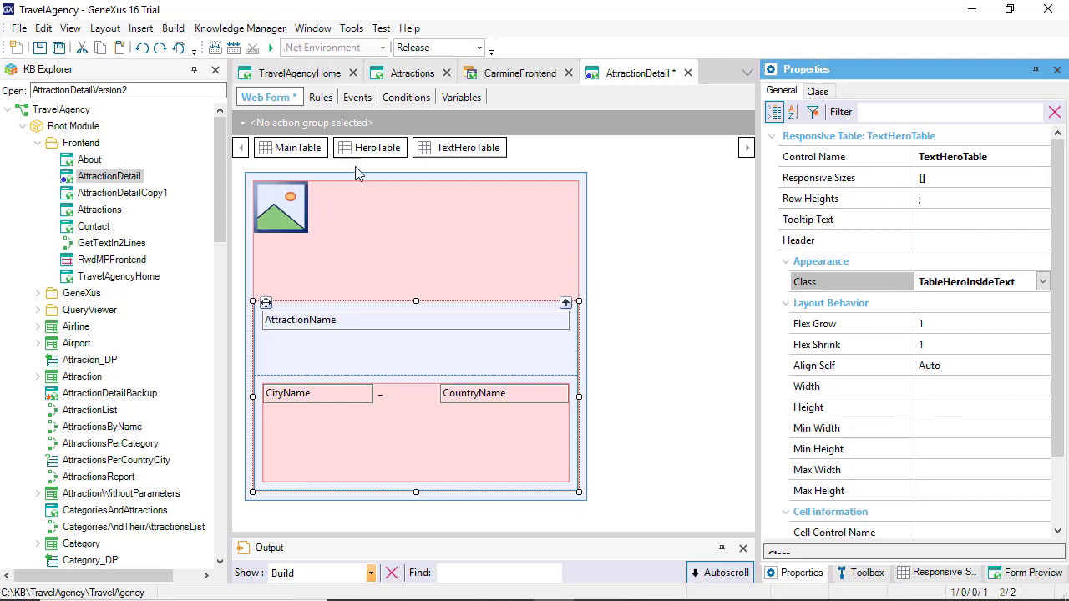
left_click(373, 155)
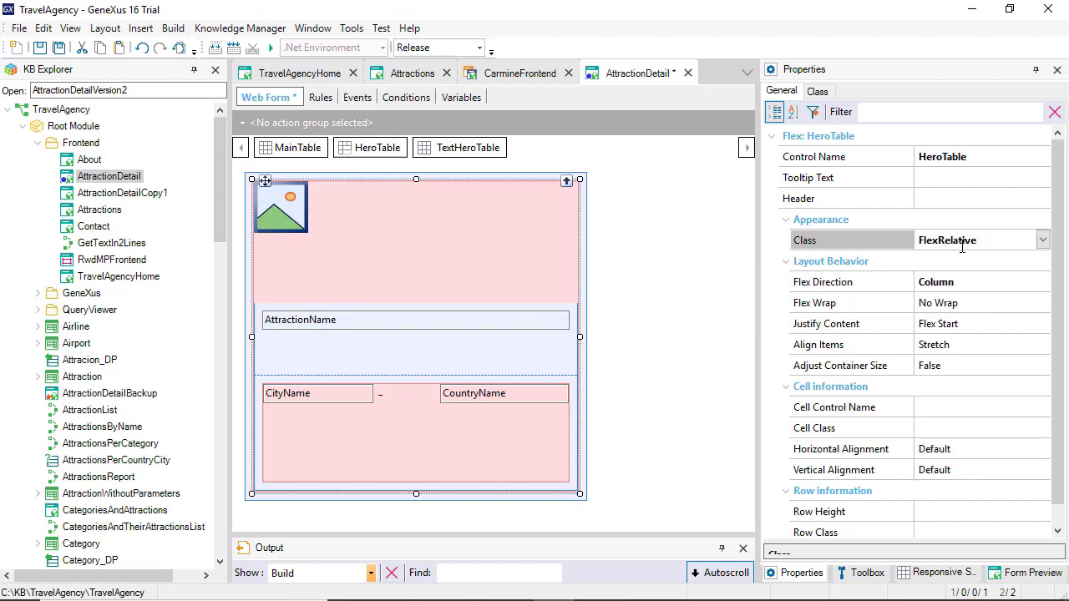
left_click(820, 92)
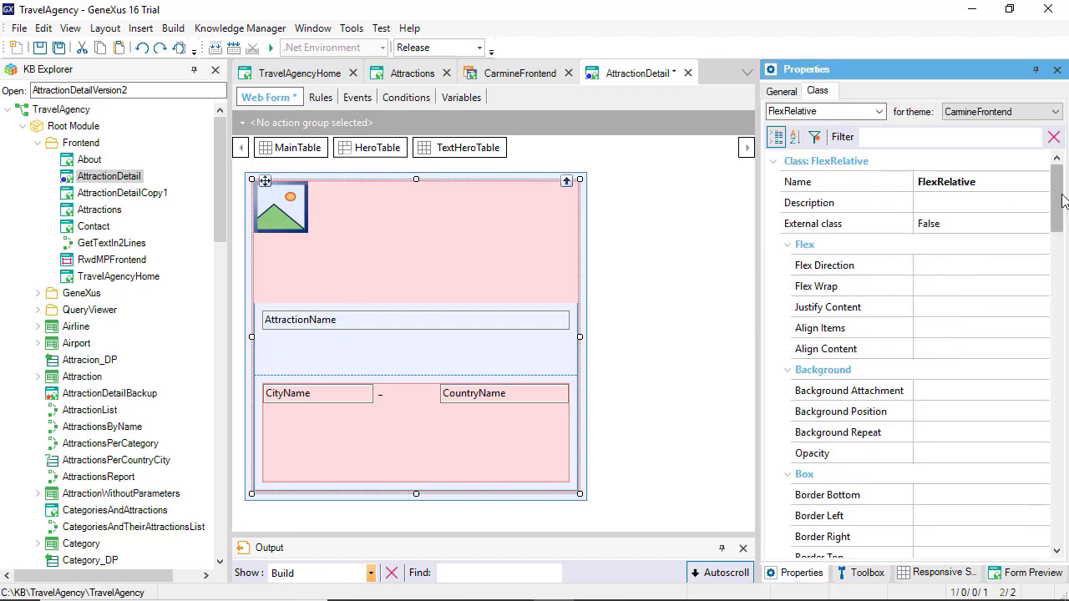
left_click_drag(1063, 200, 1050, 327)
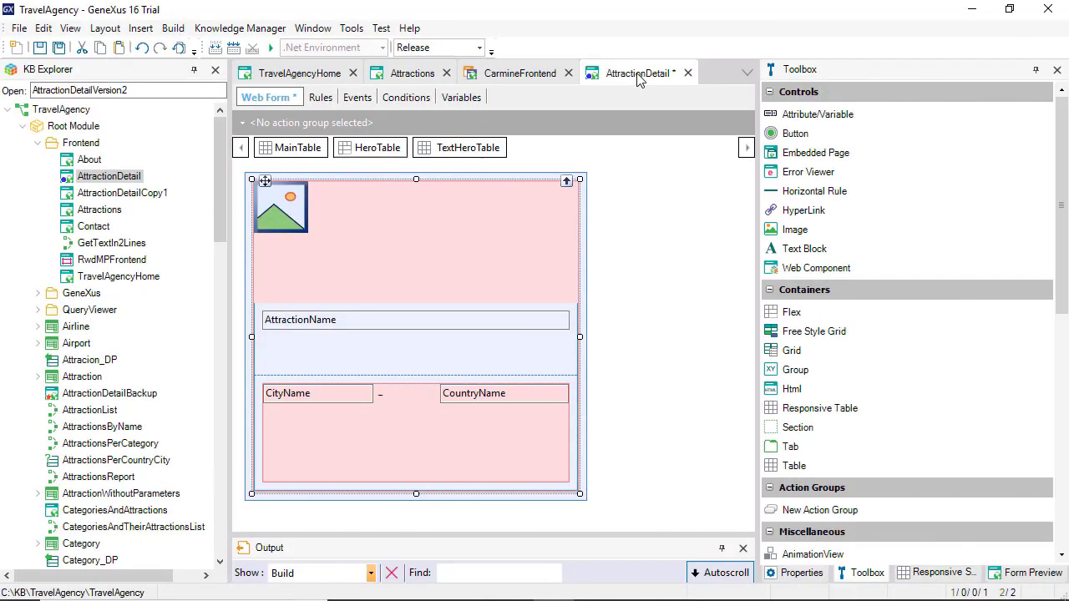
Step: Create a web panel named WebPanel1 and check the properties of its MainTable
key("ctrl+n")
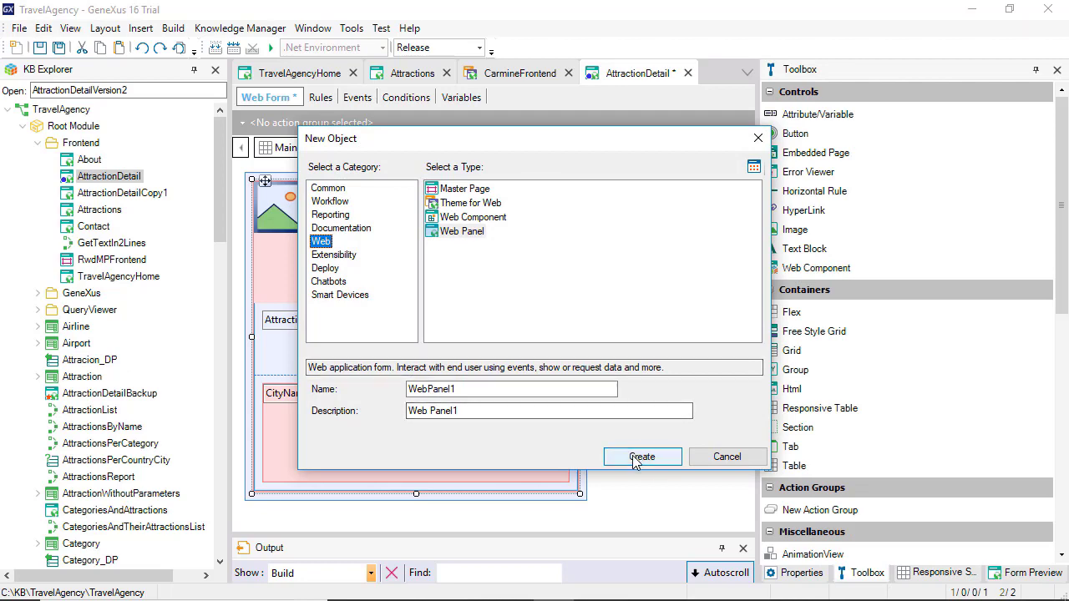
left_click(643, 456)
left_click(793, 573)
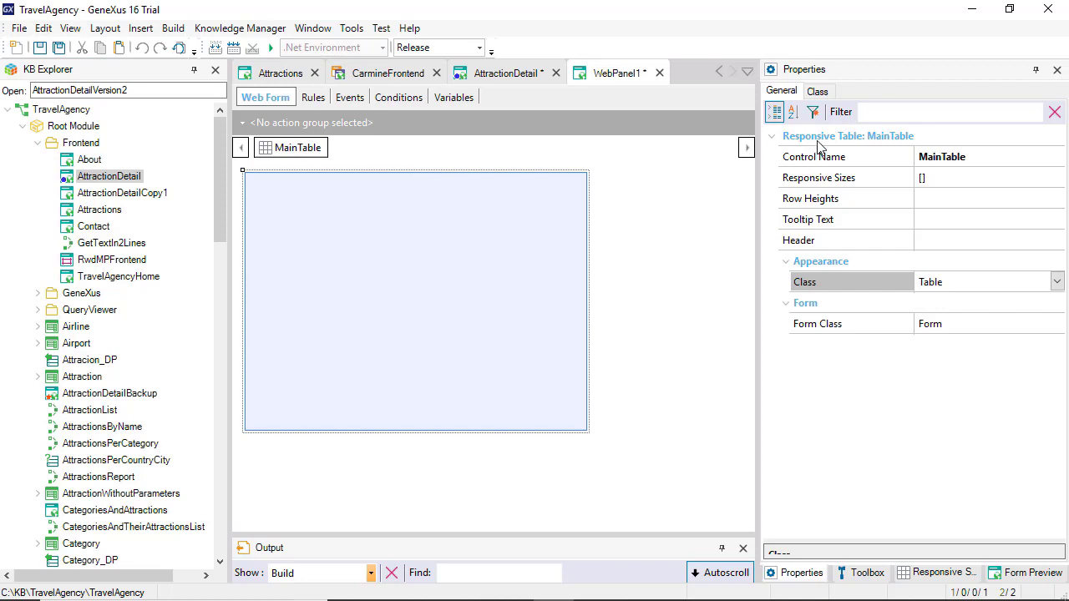
left_click(866, 573)
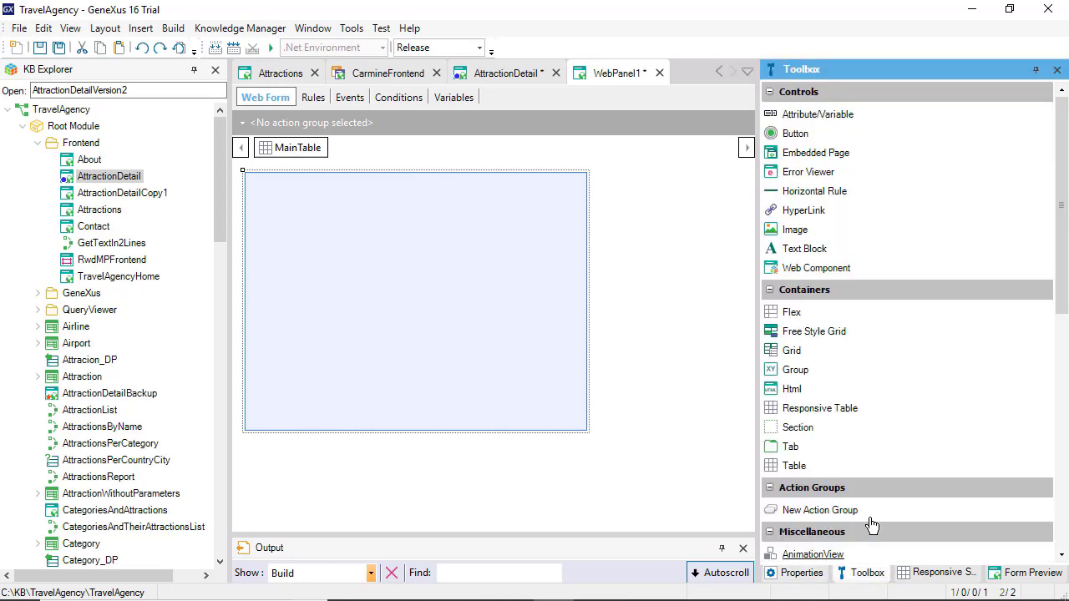
Step: Add a text block to WebPanel1's MainTable and insert the AttractionDescription2 attribute beside it
left_click_drag(804, 248, 468, 243)
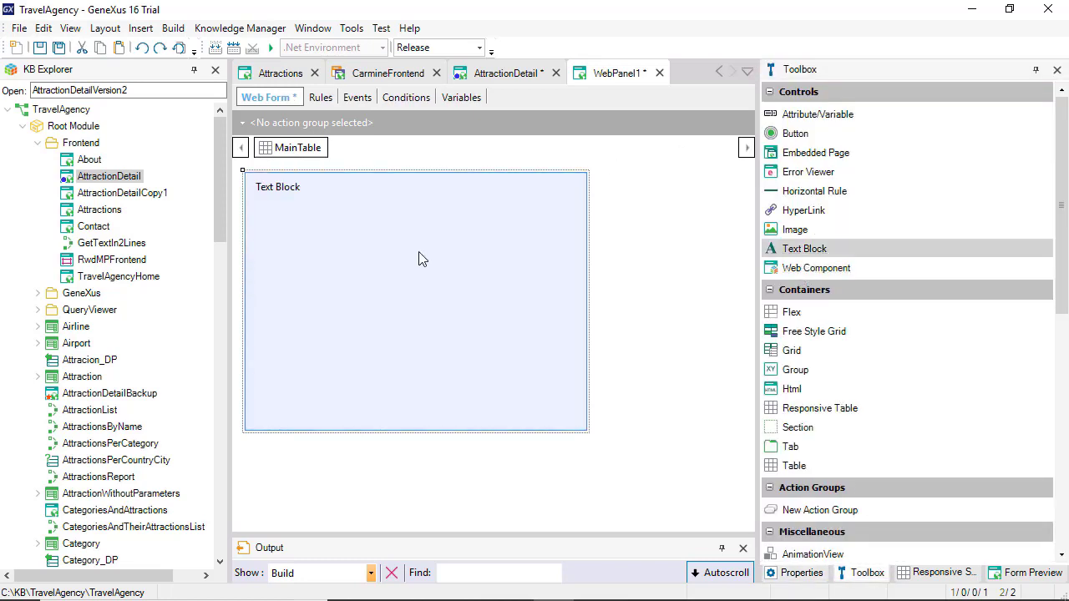
left_click(293, 189)
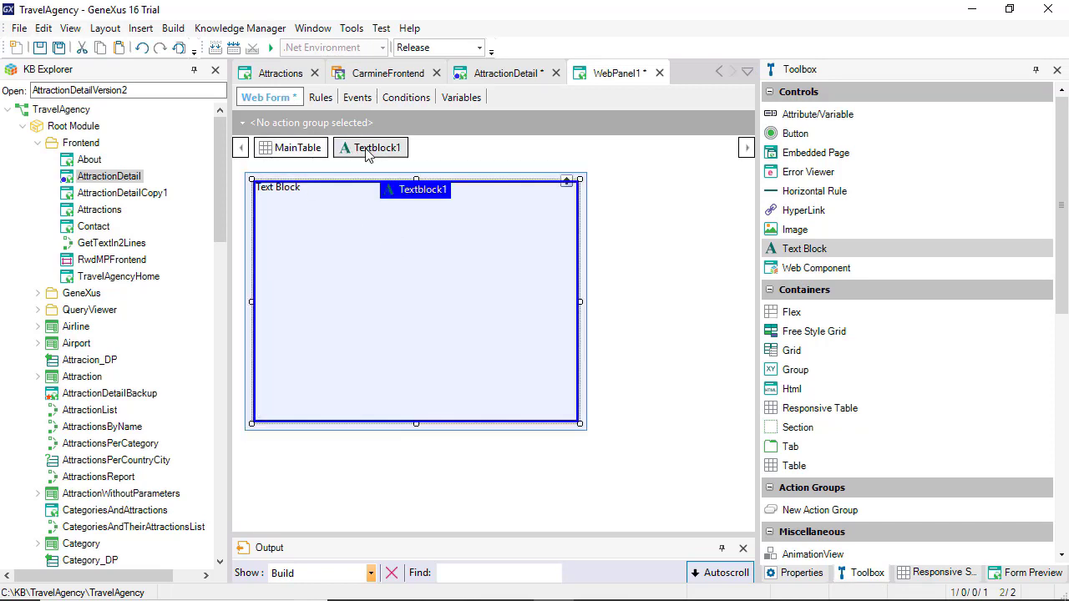
left_click_drag(799, 117, 581, 330)
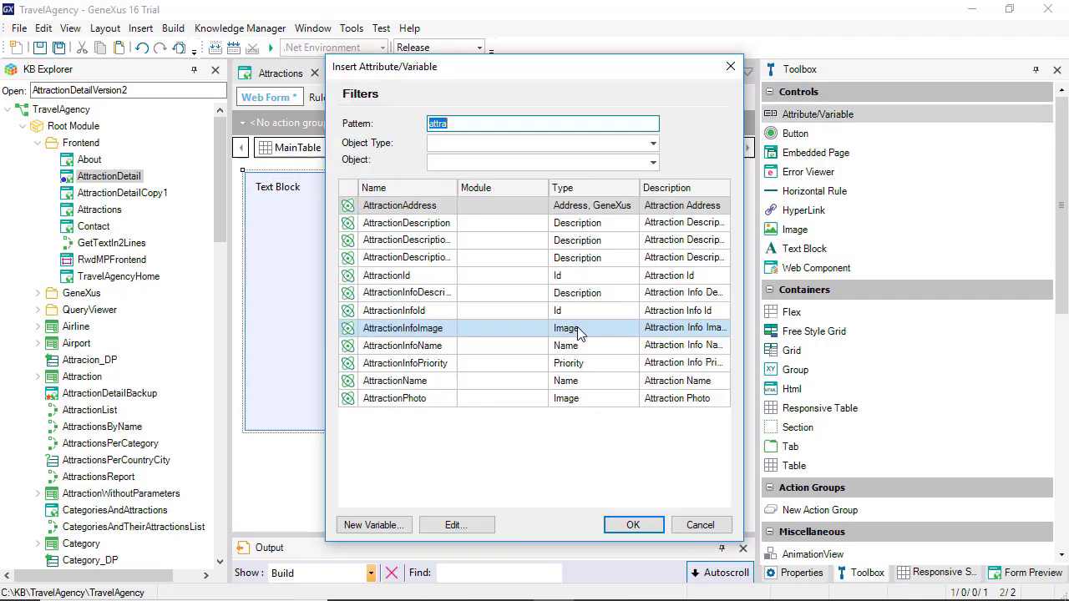
double_click(400, 258)
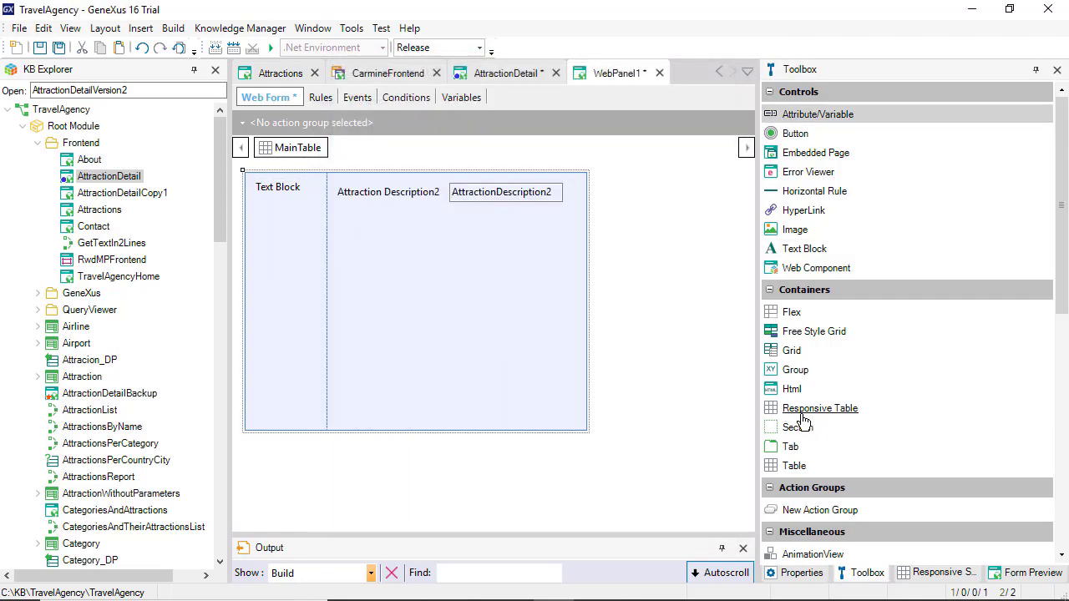
Step: Add a responsive table below the text block and attribute, and place a button with the event uui inside it
left_click_drag(802, 410, 490, 436)
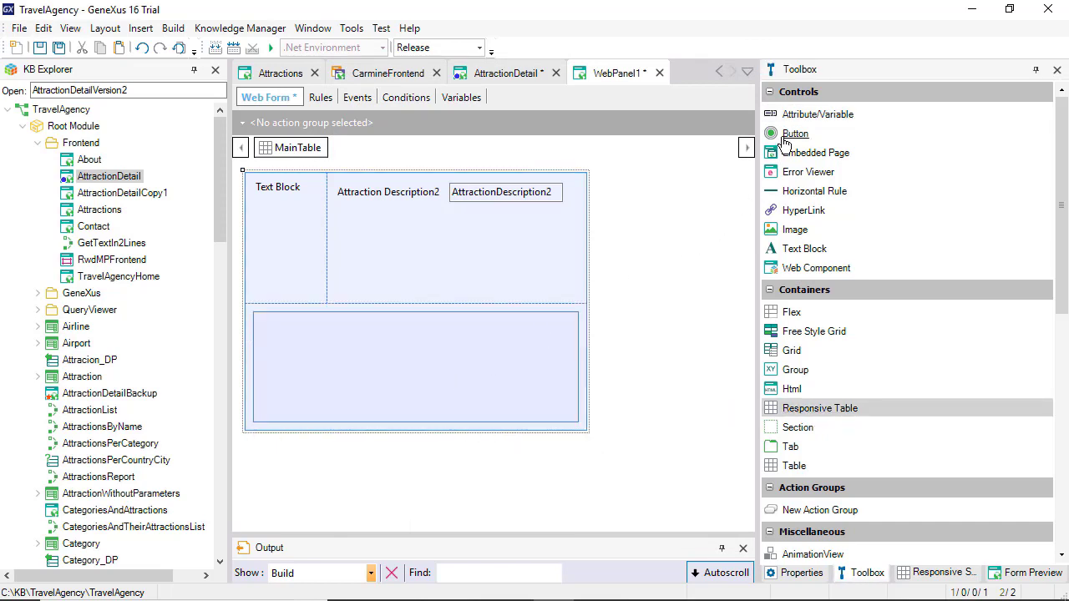
left_click_drag(785, 144, 451, 322)
type("uui")
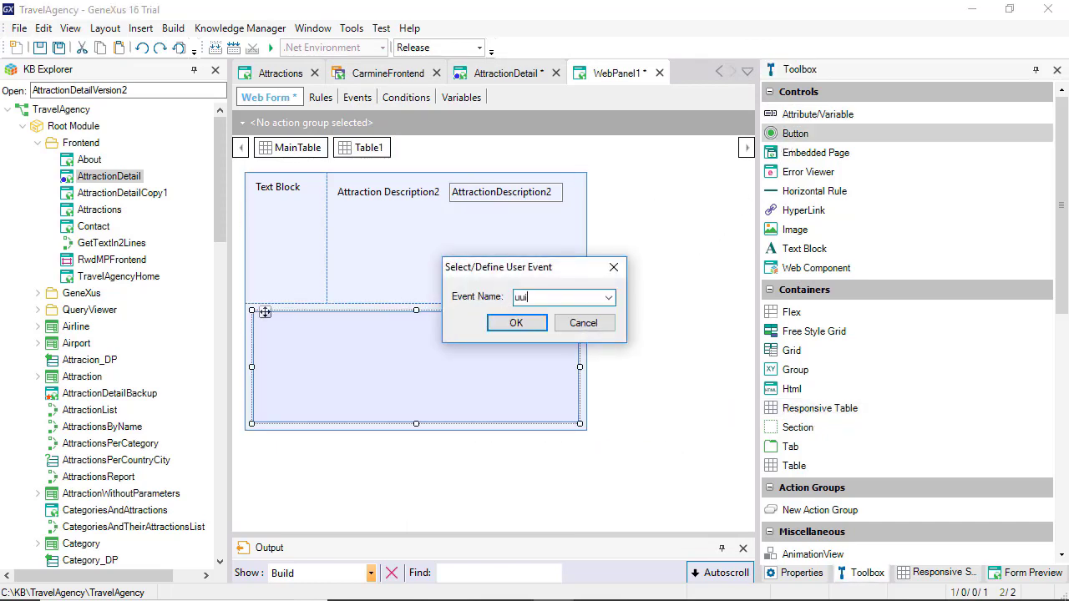
key("Return")
Step: Add a flex container beside the uui button and insert the ActionDelete image into it
left_click_drag(781, 311, 519, 368)
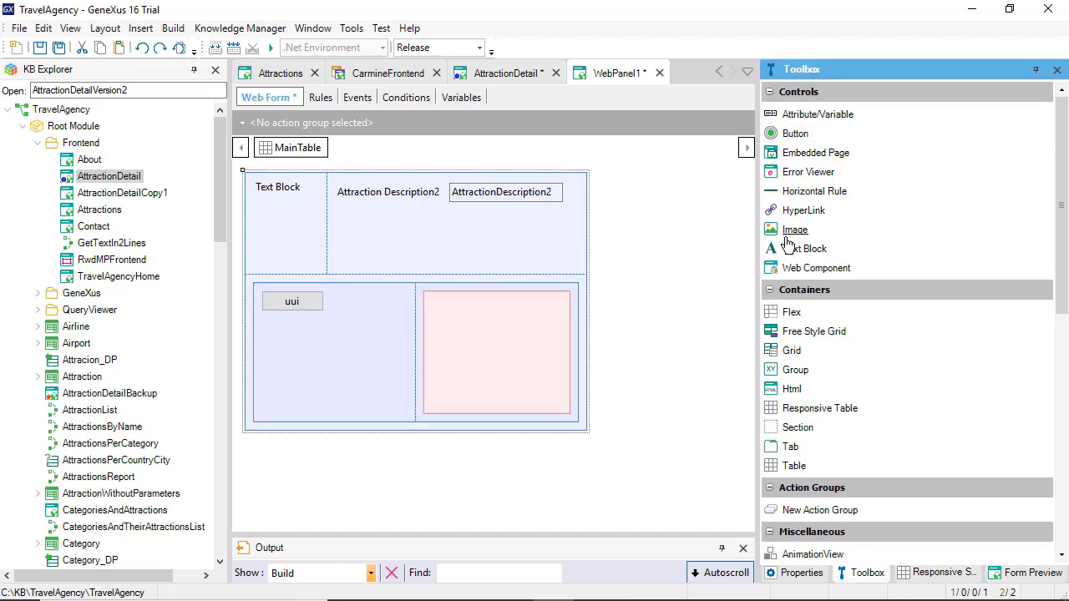
left_click_drag(787, 240, 521, 339)
left_click(376, 241)
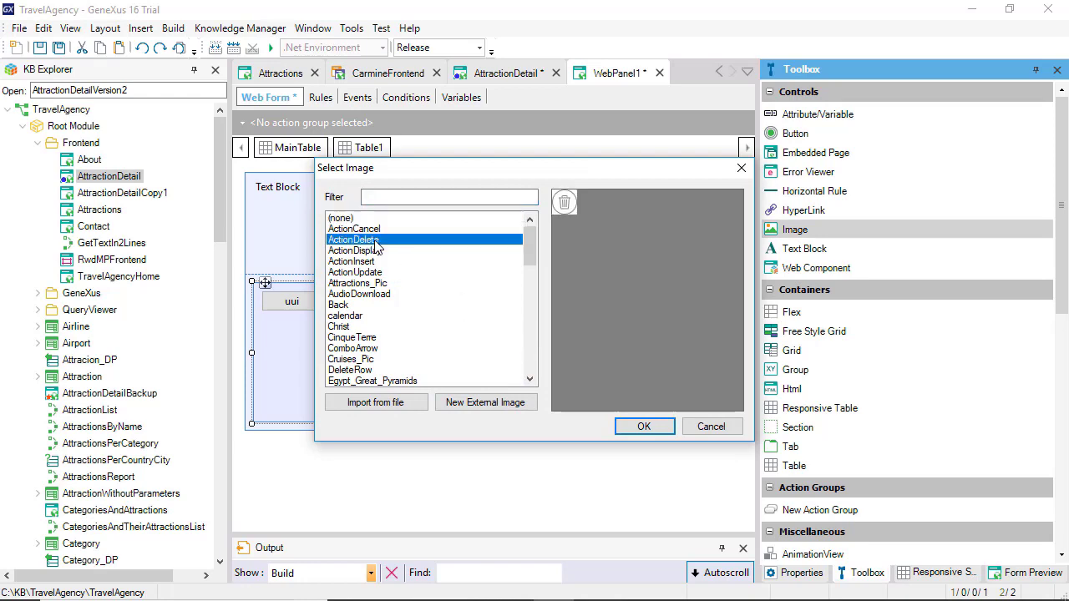
left_click(644, 426)
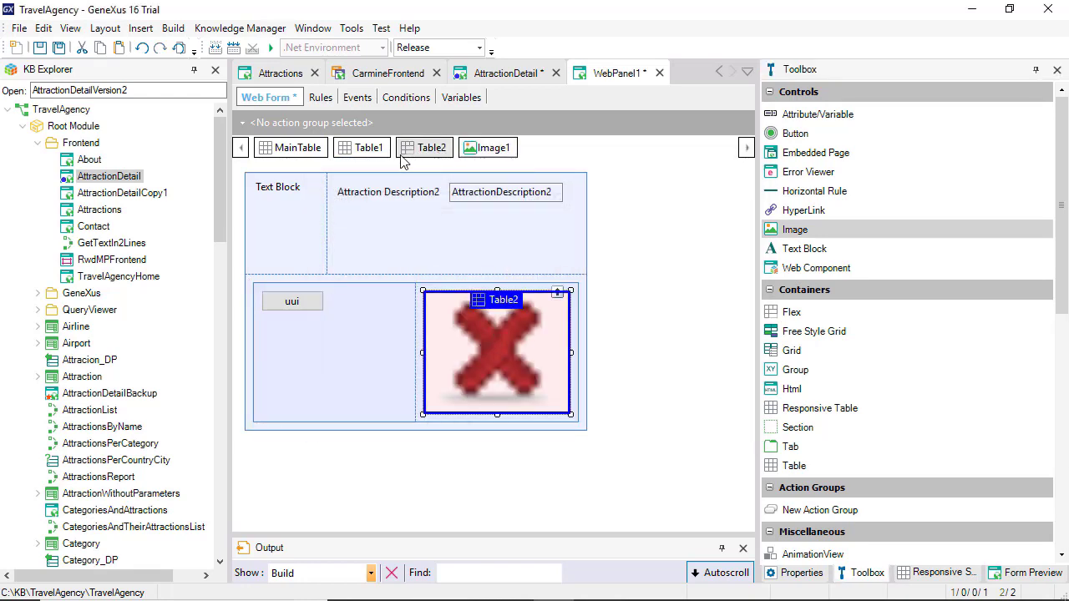
Step: Inspect the nesting of Table1, Table2, Image1 and the uui button within WebPanel1's MainTable
left_click(347, 152)
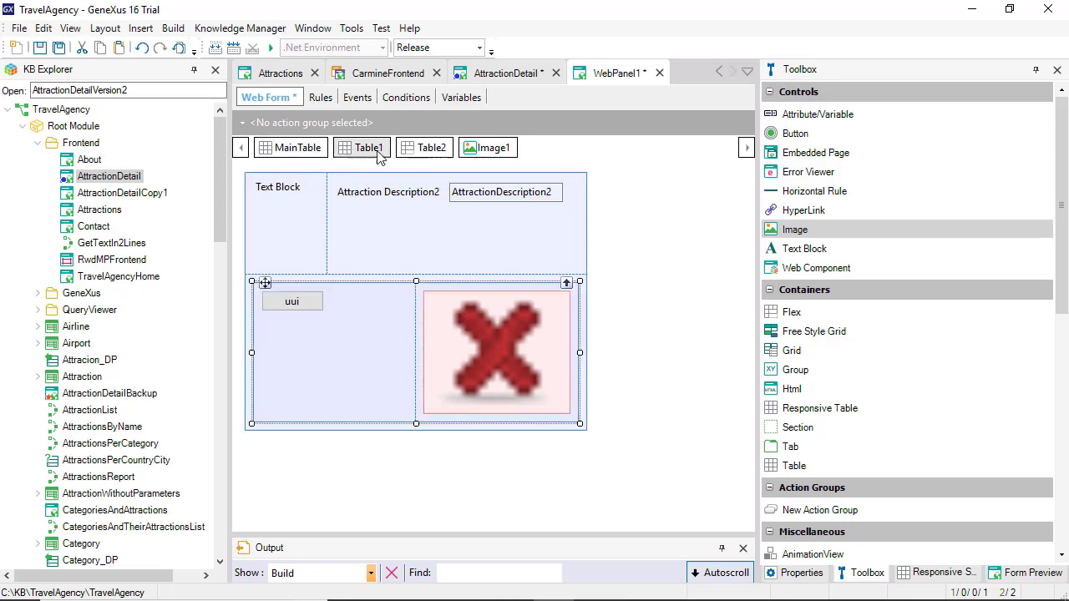
left_click(420, 154)
left_click(492, 147)
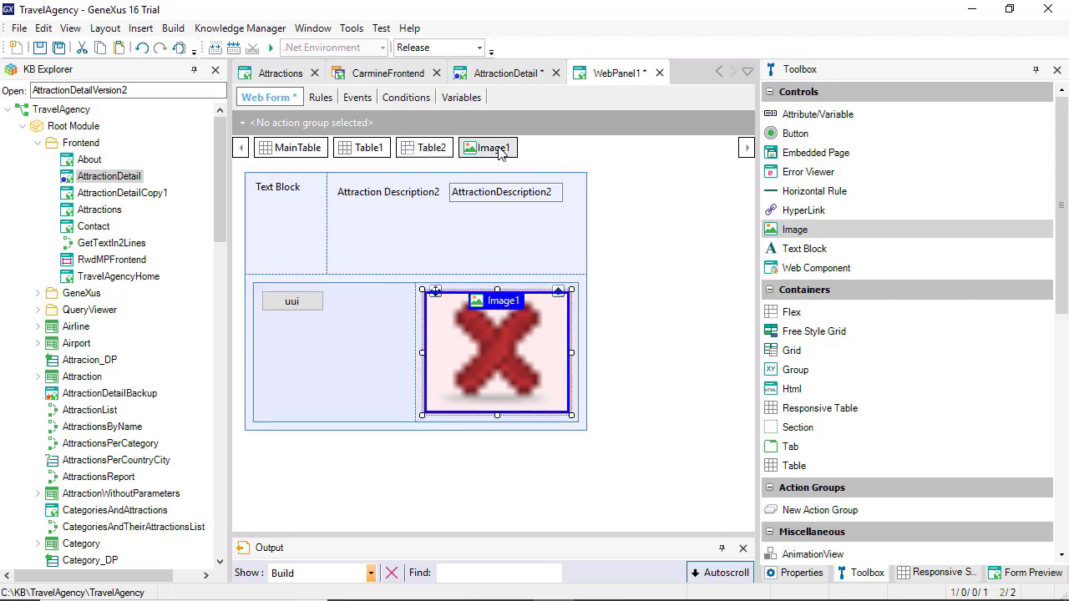
left_click(288, 302)
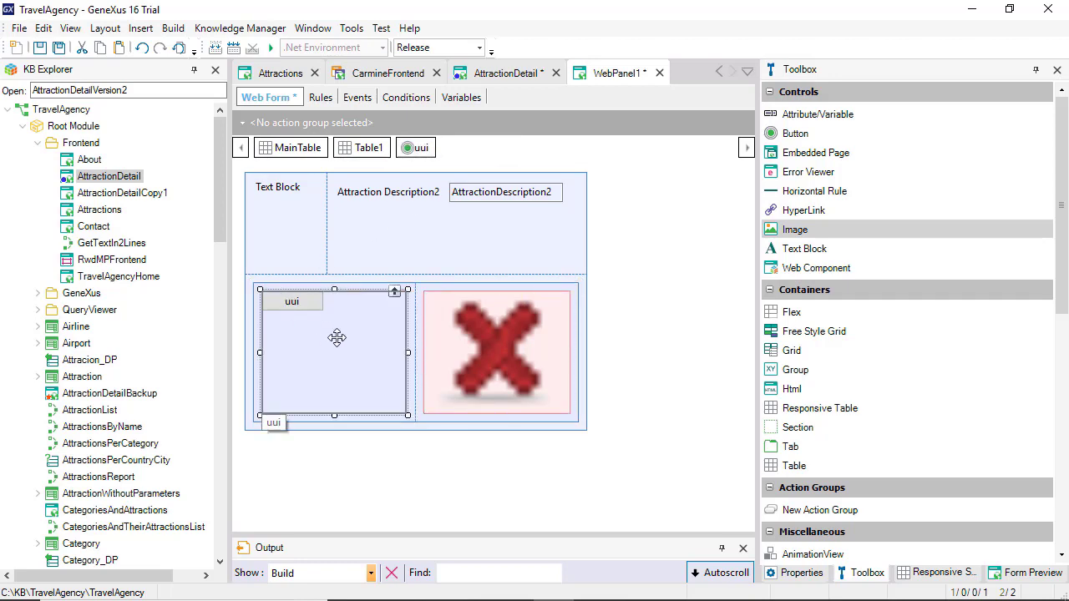